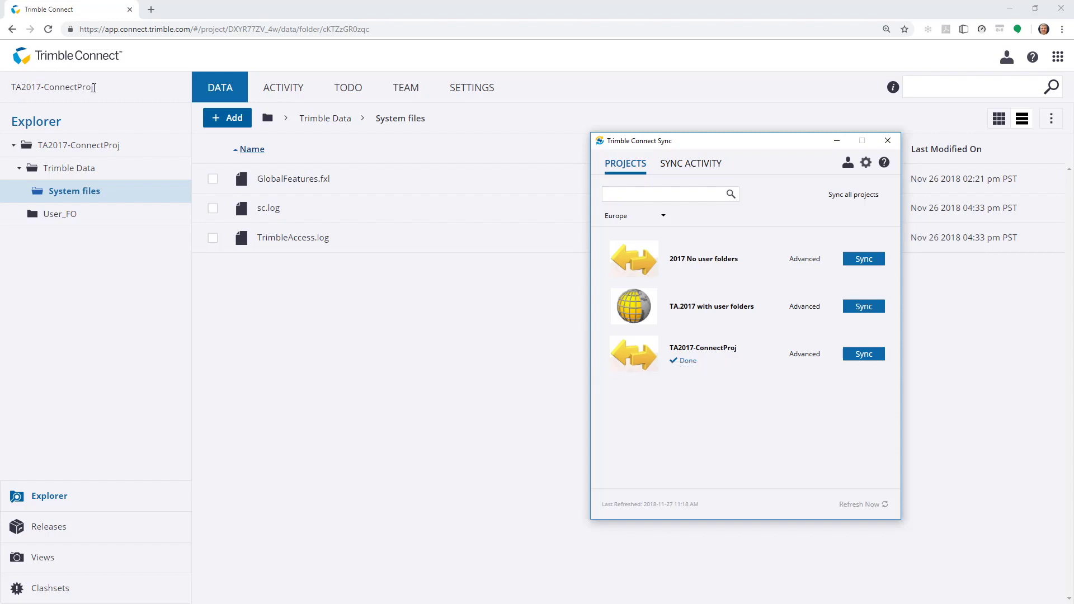
Step: Open the Full Project Sync schedule of TA2017-ConnectProj for editing and examine its frequency and interval options
{"action": "left_click", "coordinate": [800, 357]}
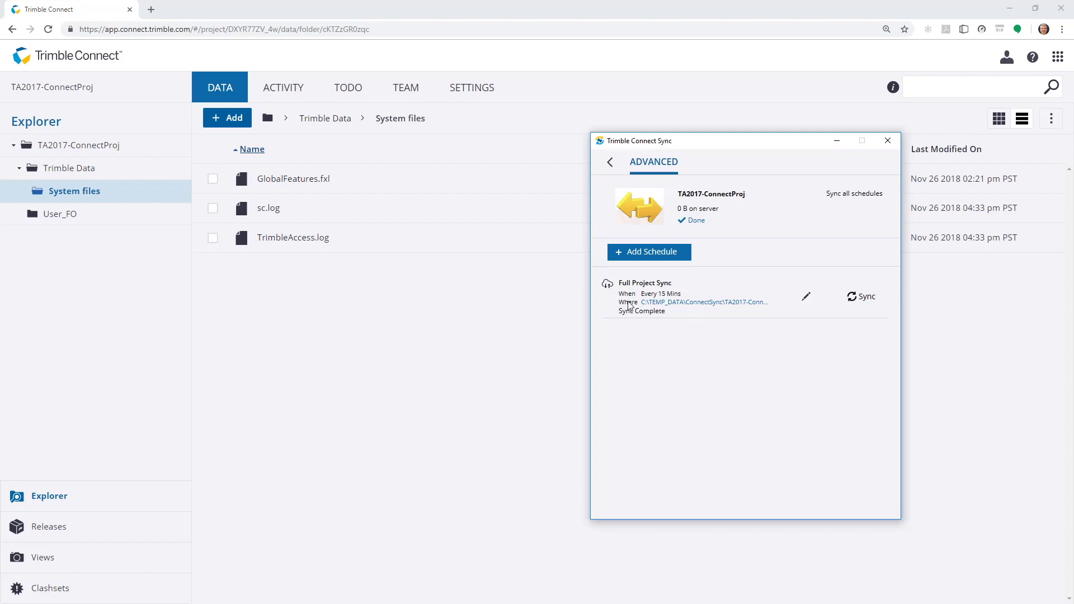
{"action": "left_click", "coordinate": [807, 301]}
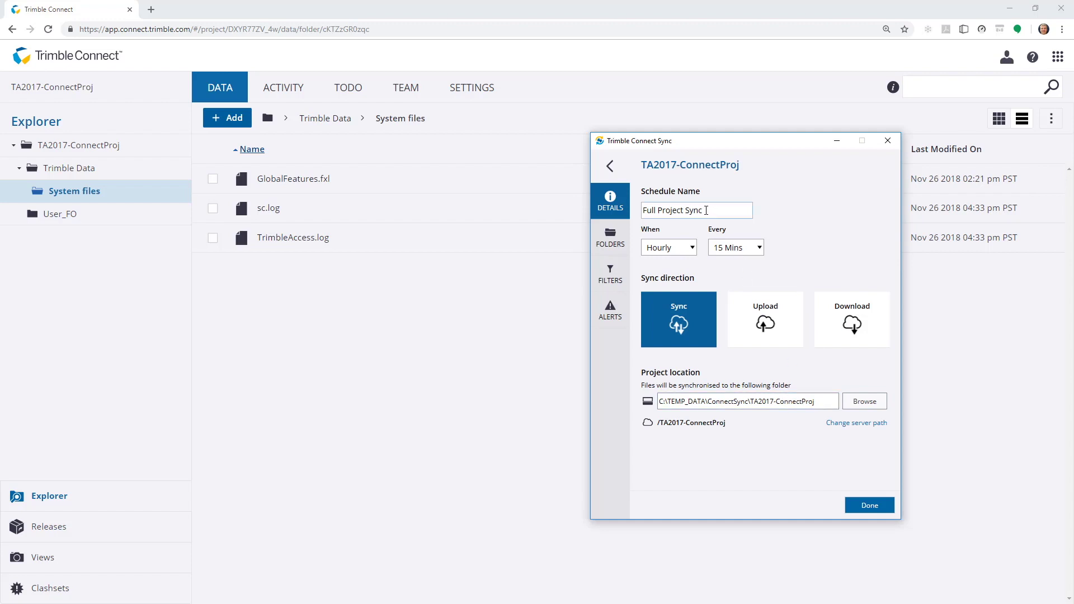
{"action": "left_click", "coordinate": [692, 248]}
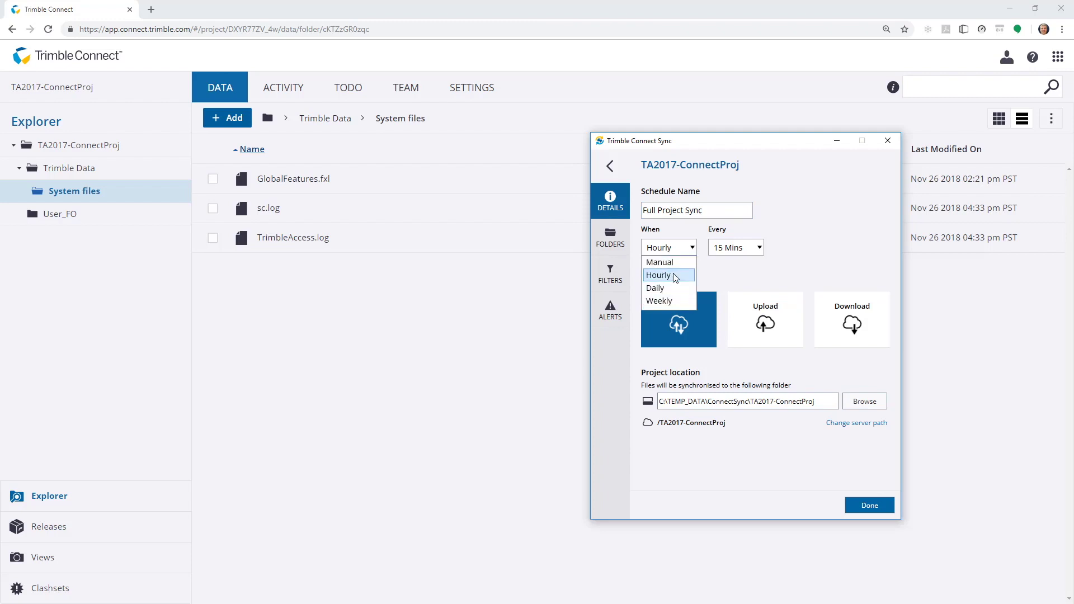
{"action": "left_click", "coordinate": [761, 250]}
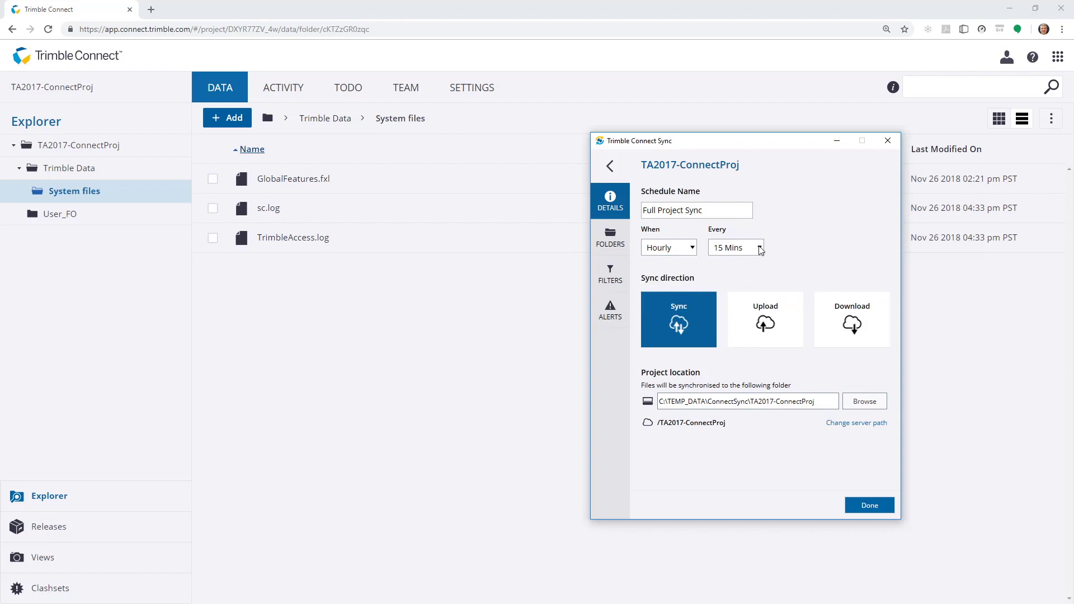
{"action": "left_click", "coordinate": [760, 248]}
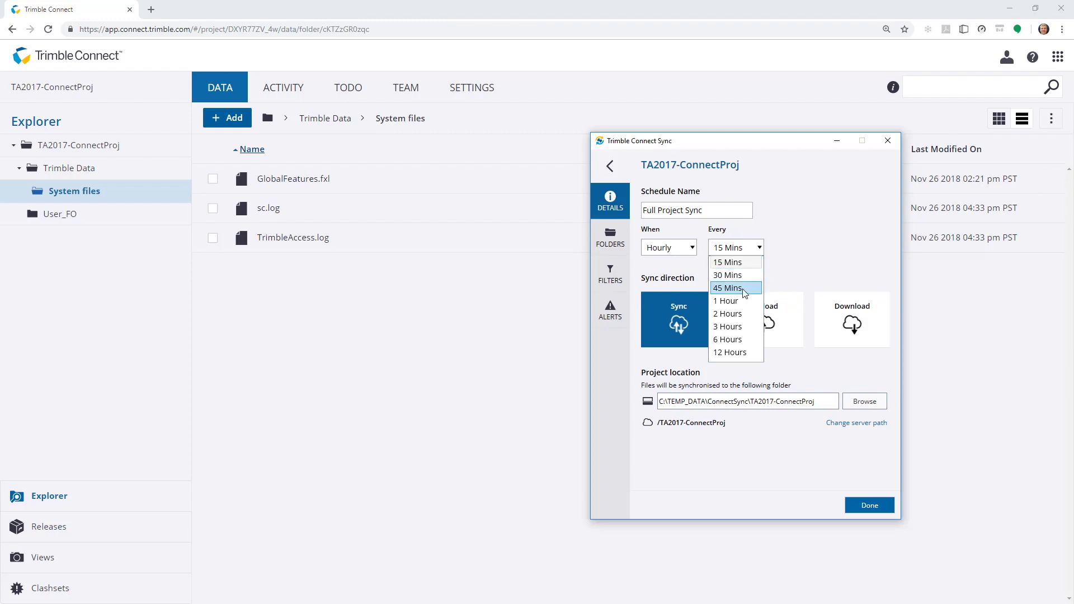
{"action": "left_click", "coordinate": [783, 245]}
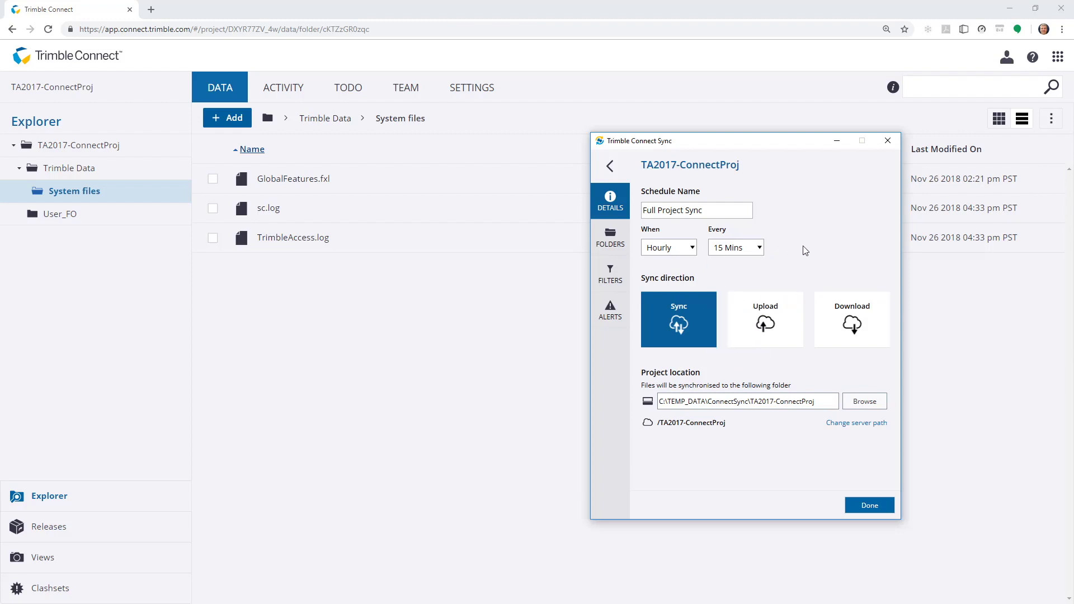
Step: Examine the available local folders and Trimble Connect server folders for the schedule's project location, leaving both selections as they are
{"action": "left_click", "coordinate": [865, 402]}
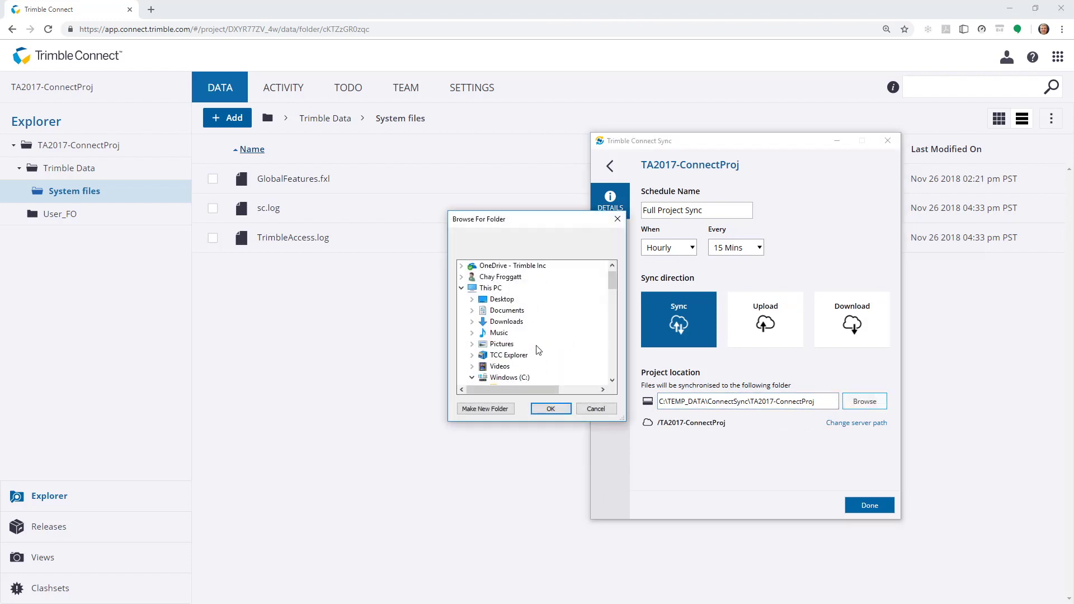
{"action": "scroll", "coordinate": [539, 358], "scroll_direction": "down", "scroll_amount": 2}
{"action": "scroll", "coordinate": [540, 358], "scroll_direction": "down", "scroll_amount": 2}
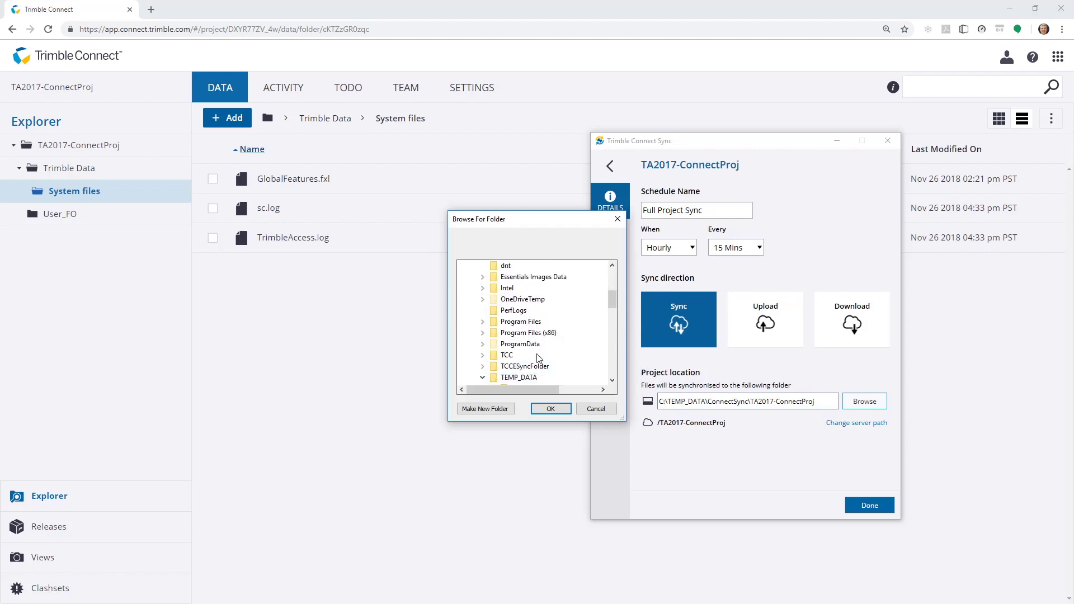
{"action": "left_click", "coordinate": [595, 407]}
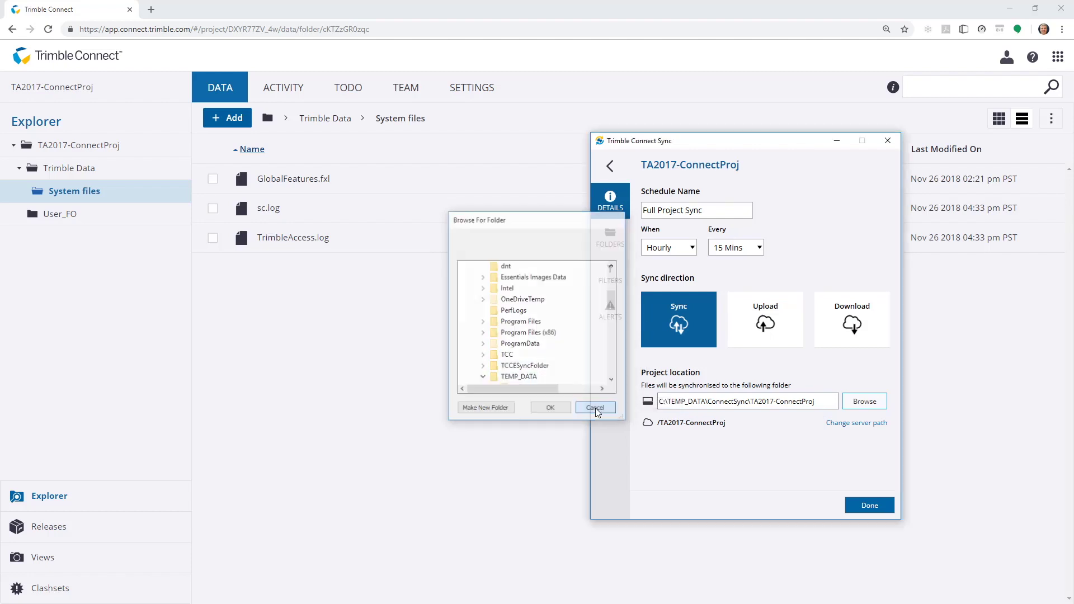
{"action": "left_click", "coordinate": [842, 426]}
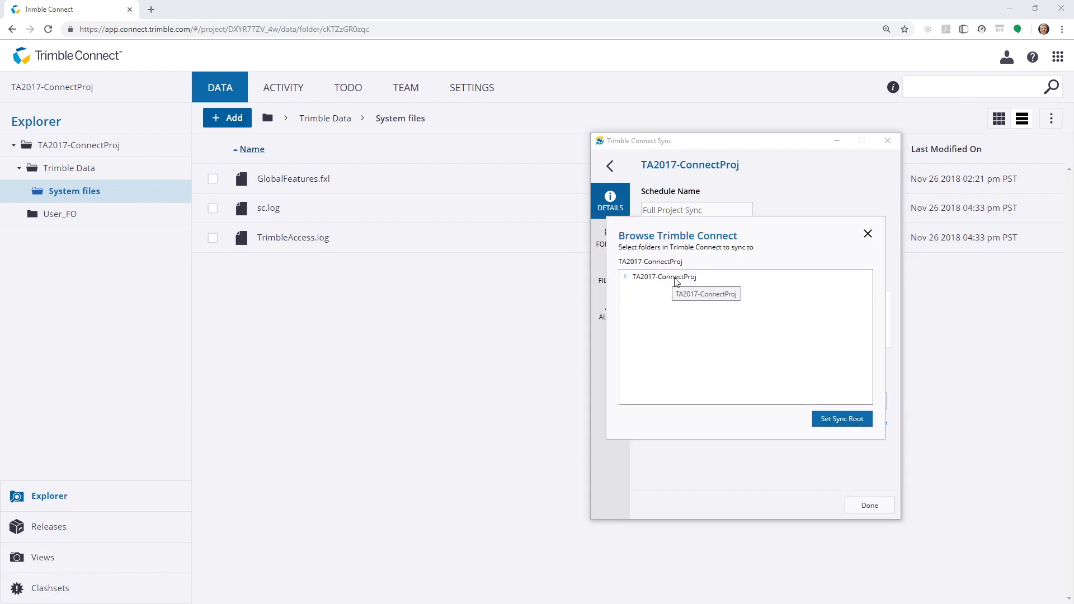
{"action": "left_click", "coordinate": [626, 277]}
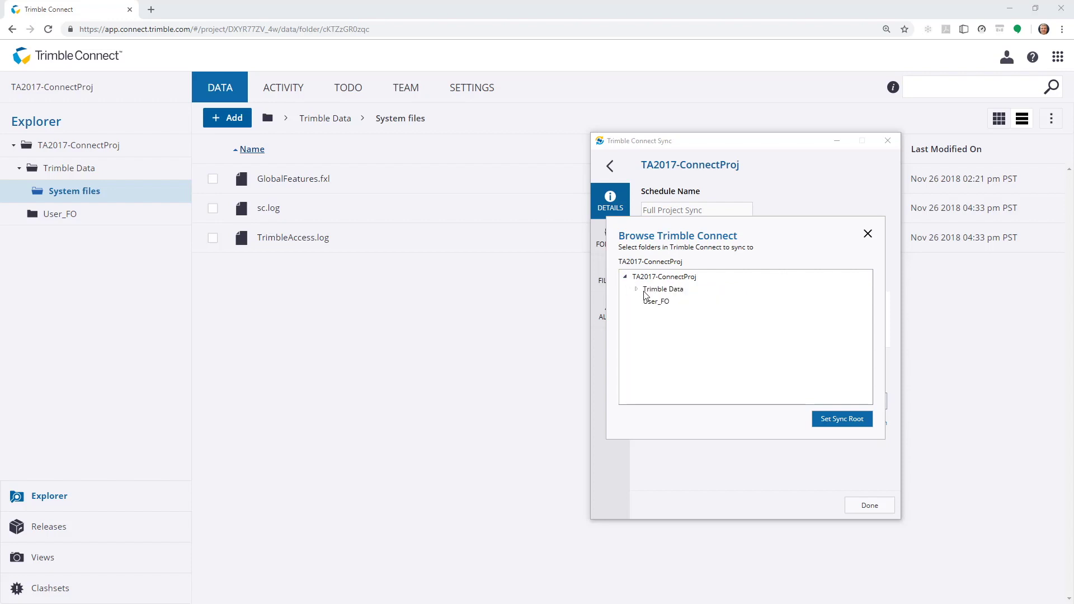
{"action": "left_click", "coordinate": [637, 289]}
{"action": "left_click", "coordinate": [868, 234]}
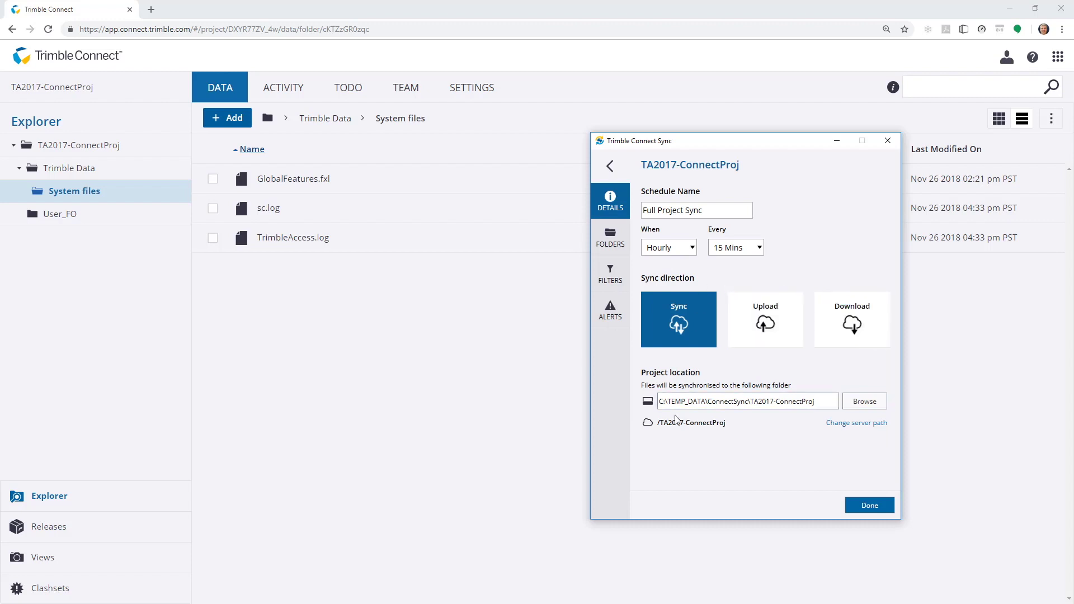
Step: Review the schedule's folder selection, file filters, and alert and conflict resolution settings, and finish editing the schedule
{"action": "left_click", "coordinate": [615, 233]}
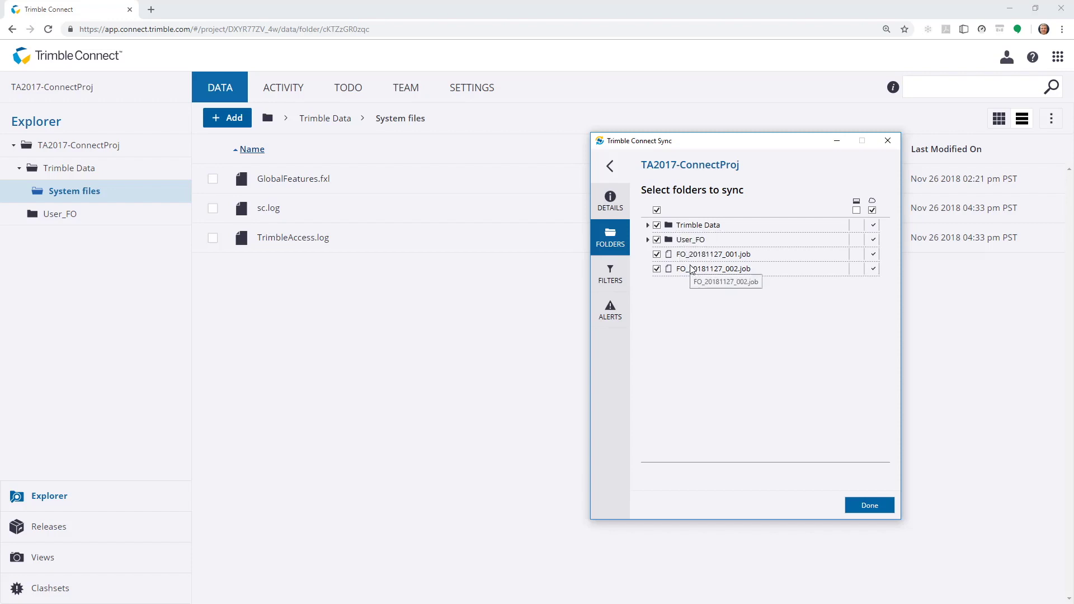
{"action": "left_click", "coordinate": [599, 275]}
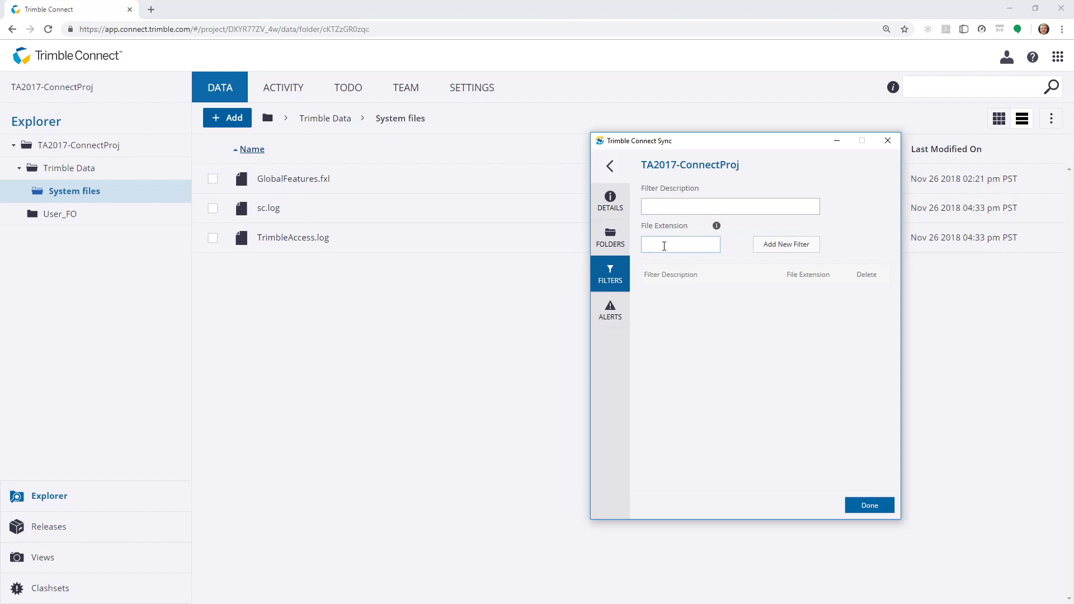
{"action": "left_click", "coordinate": [604, 314]}
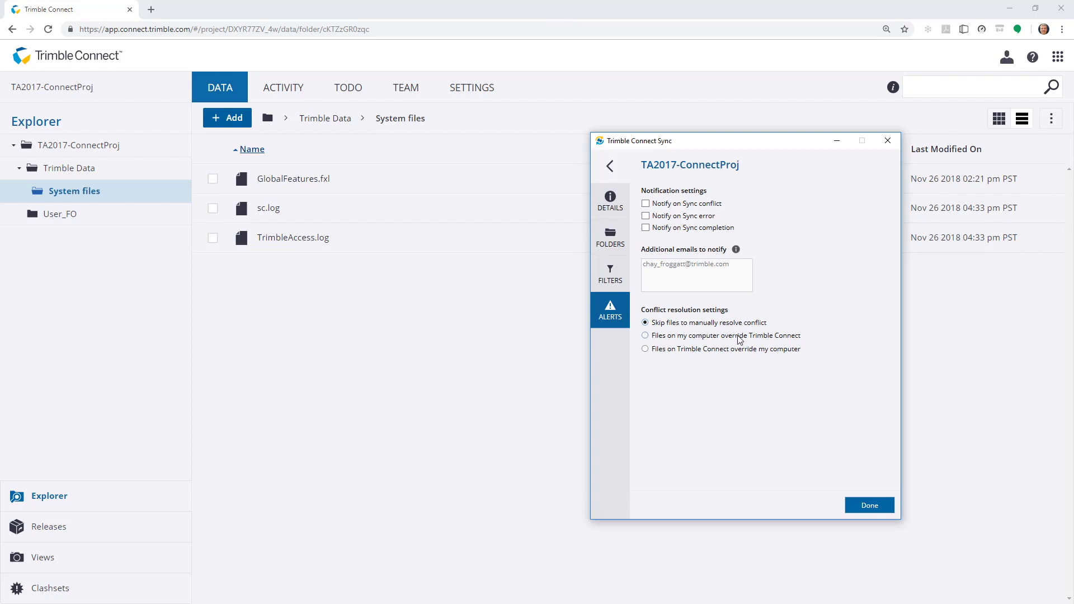
{"action": "left_click", "coordinate": [867, 505]}
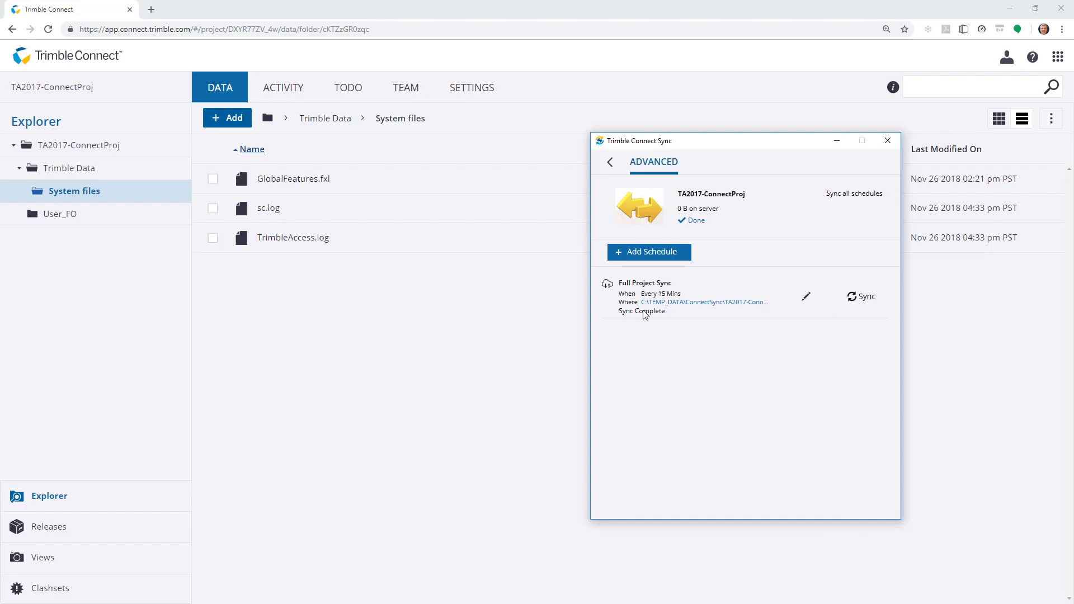
Step: Open the schedule's local folder with a narrower navigation pane, and sync all previewed project files to it
{"action": "left_click", "coordinate": [678, 302]}
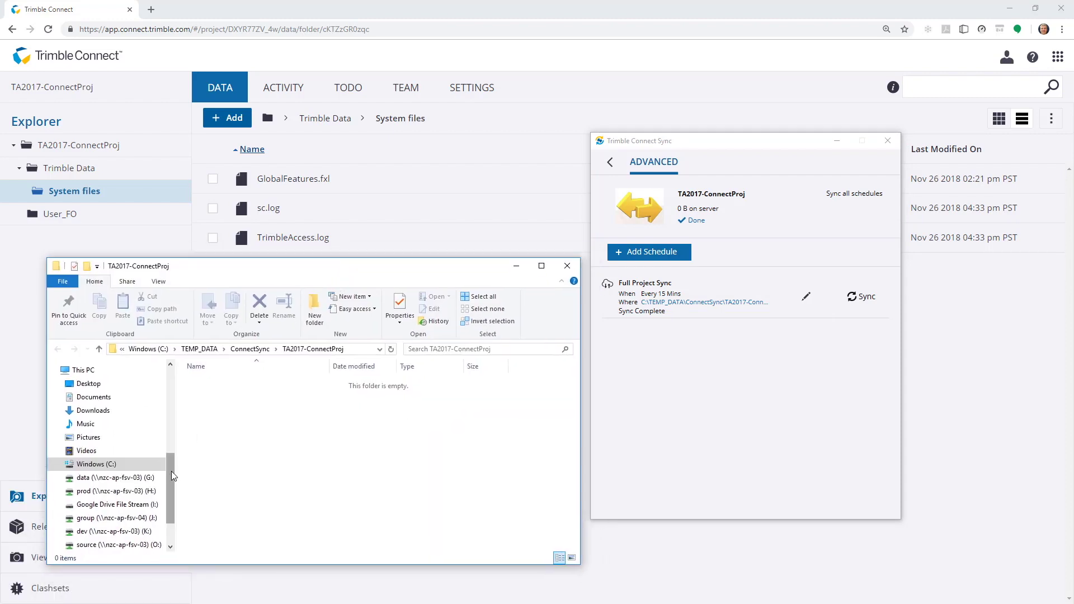
{"action": "left_click_drag", "start_coordinate": [174, 467], "coordinate": [104, 464]}
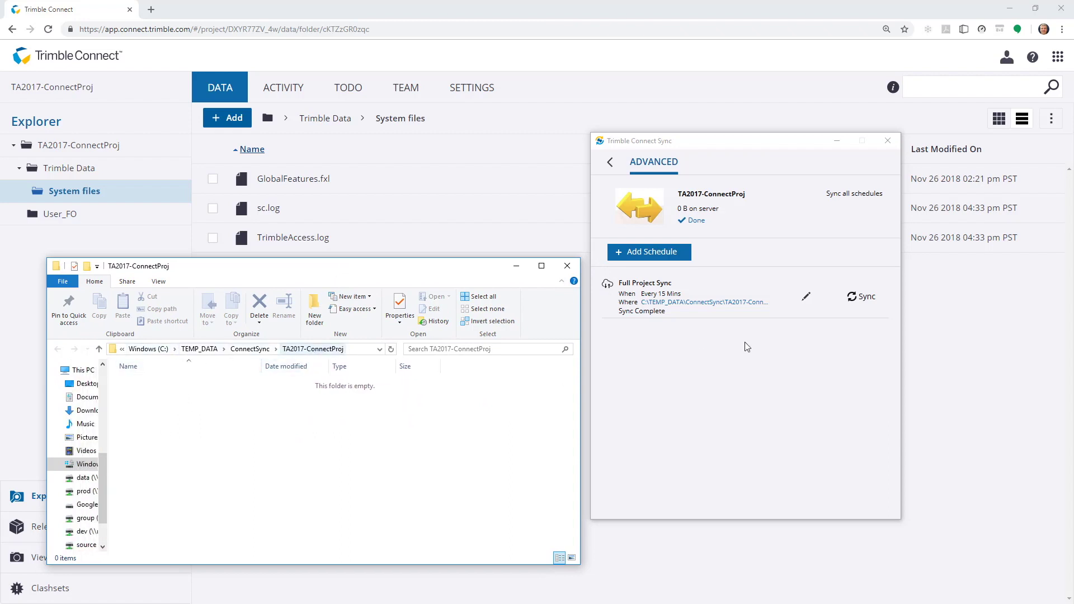
{"action": "left_click", "coordinate": [854, 301]}
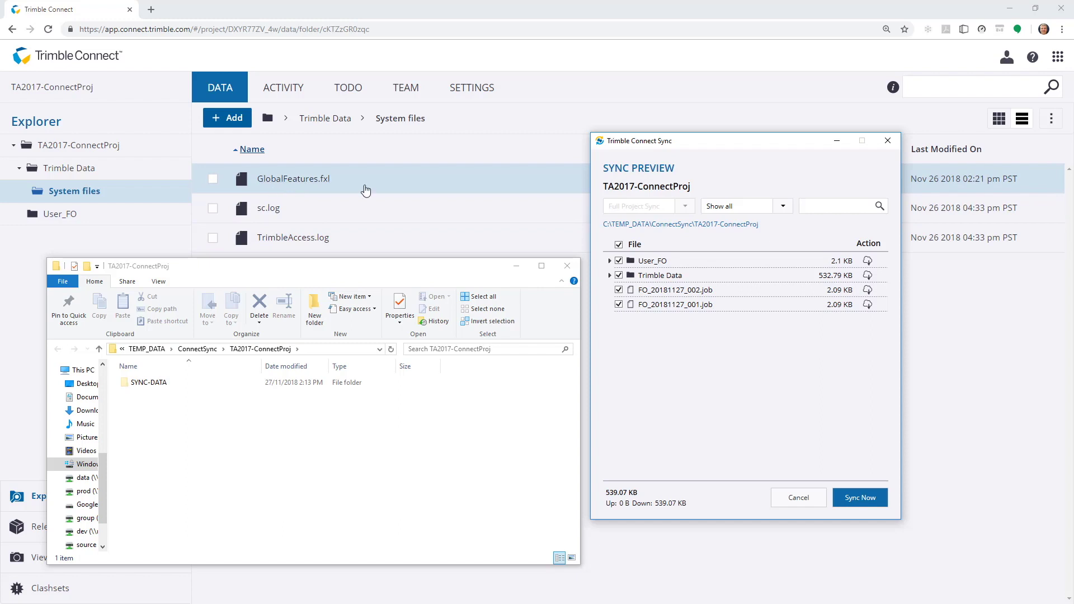
{"action": "left_click", "coordinate": [867, 499]}
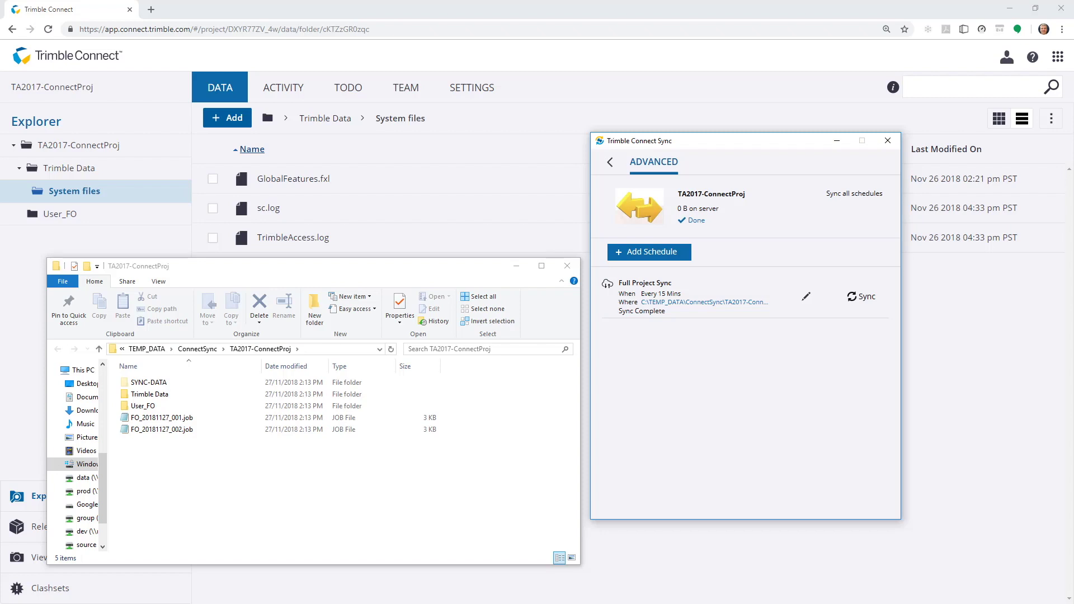
Step: Add VS-ExclusionZones.dxf and VS-Corridor.dxf to the local TA2017-ConnectProj folder, and check the contents of Trimble Data > System files
{"action": "left_click_drag", "start_coordinate": [336, 492], "coordinate": [240, 495]}
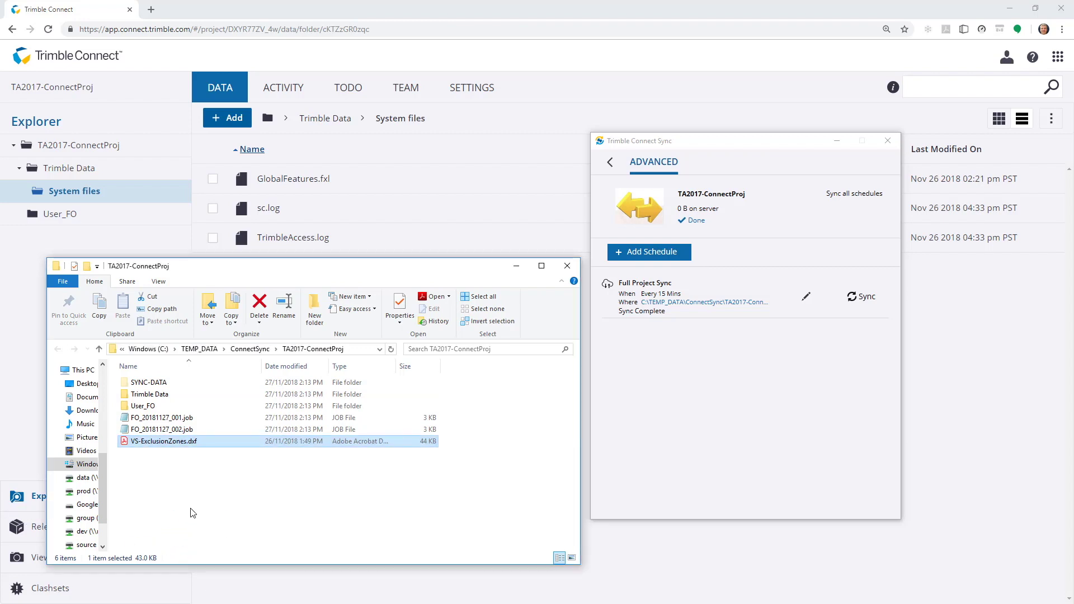
{"action": "key", "text": "ctrl+v"}
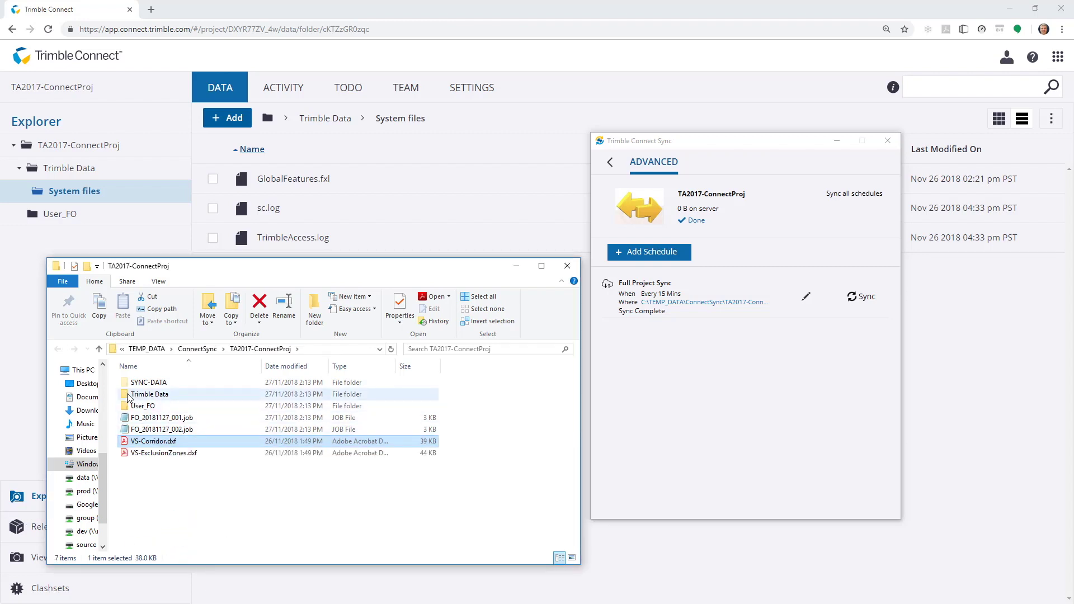
{"action": "double_click", "coordinate": [134, 394]}
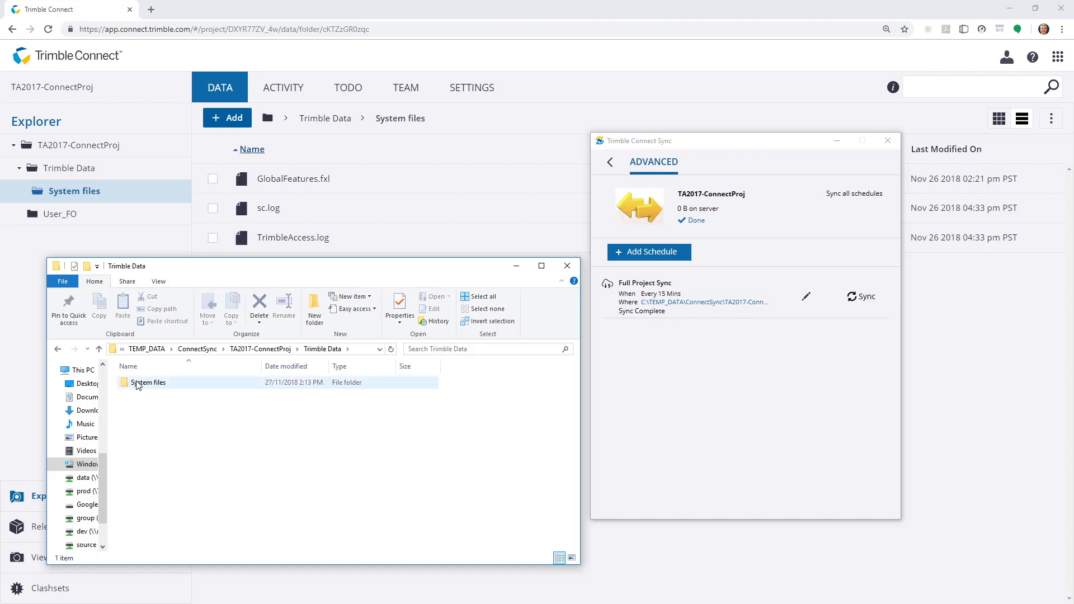
{"action": "double_click", "coordinate": [137, 384]}
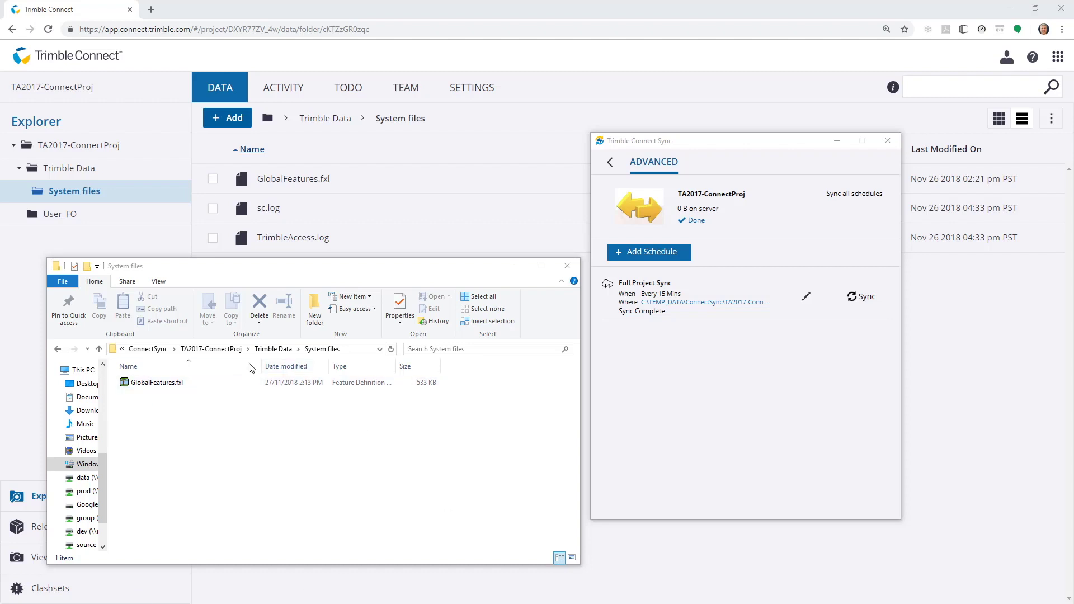
{"action": "left_click", "coordinate": [205, 349]}
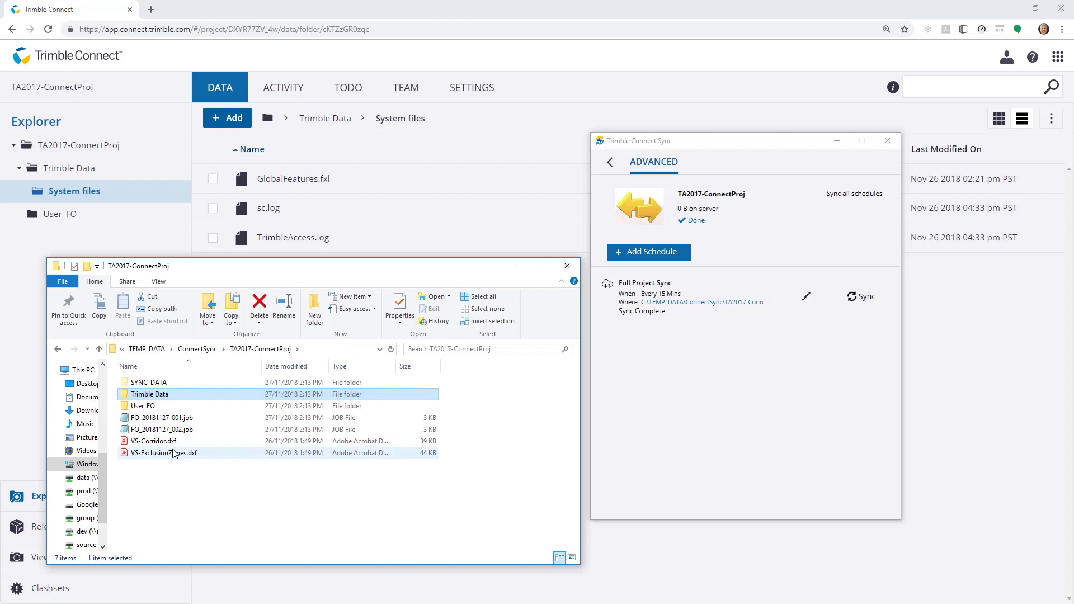
Step: Sync VS-Corridor.dxf and VS-ExclusionZones.dxf to Trimble Connect, and refresh the project page in the browser
{"action": "left_click", "coordinate": [854, 297]}
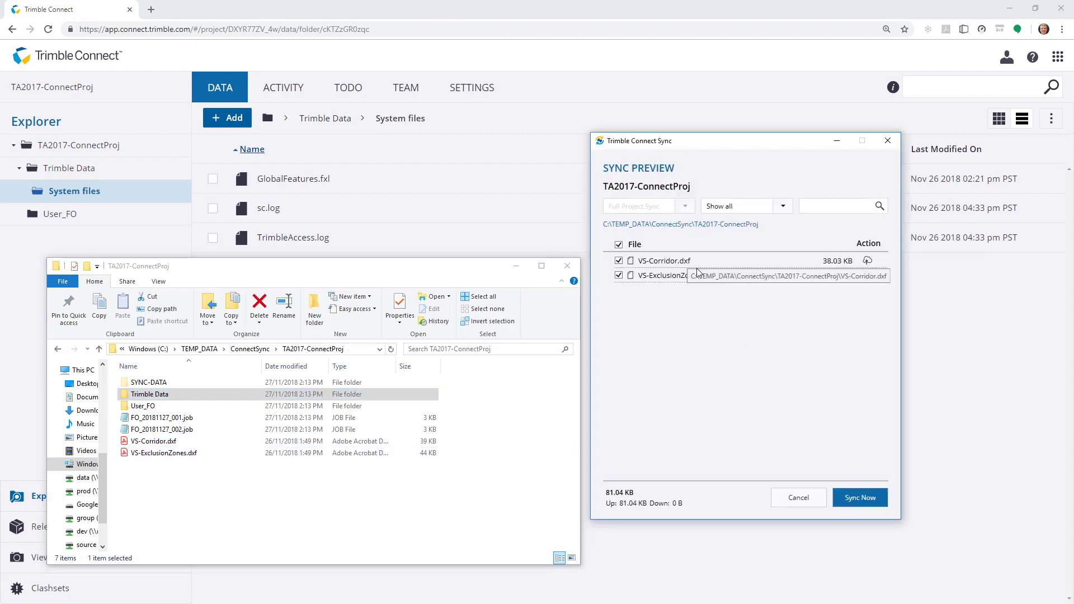
{"action": "left_click", "coordinate": [868, 500]}
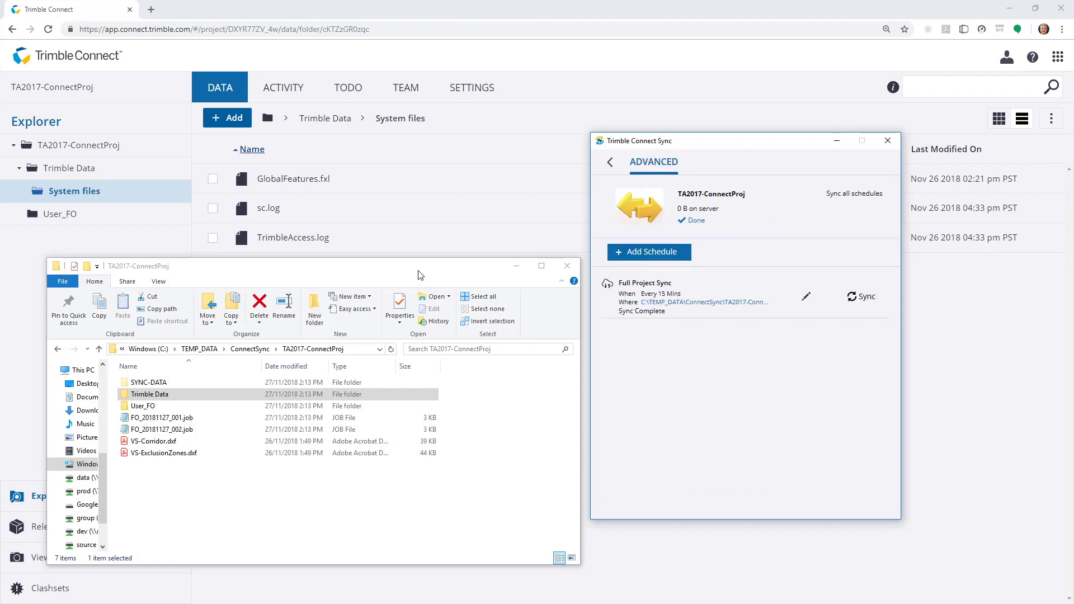
{"action": "left_click_drag", "start_coordinate": [420, 275], "coordinate": [424, 323]}
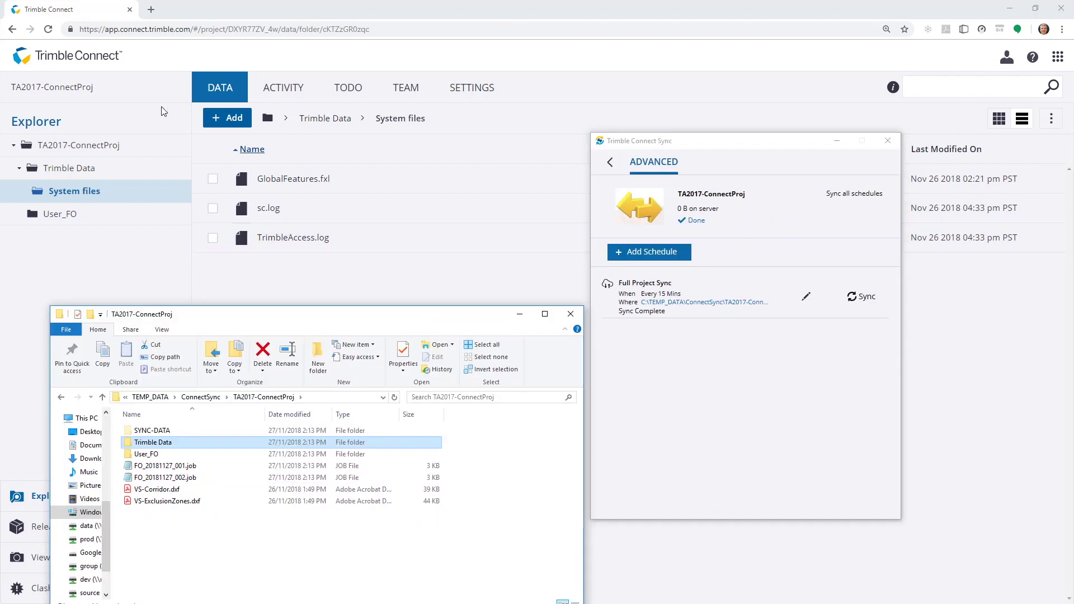
{"action": "left_click", "coordinate": [48, 30]}
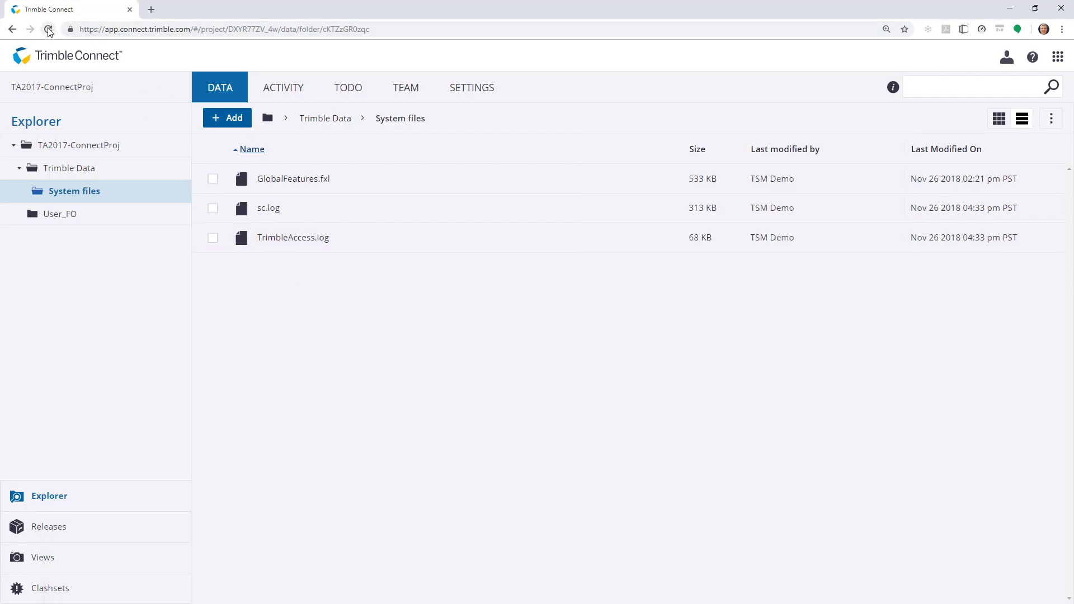